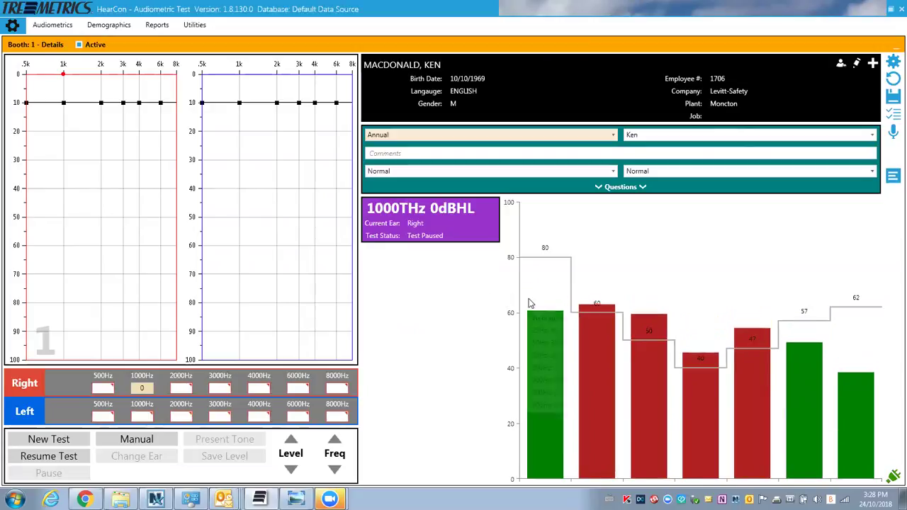
# In the Room Monitor settings, switch pausing the test over noise limits on, then back off
pyautogui.moveTo(550, 316)
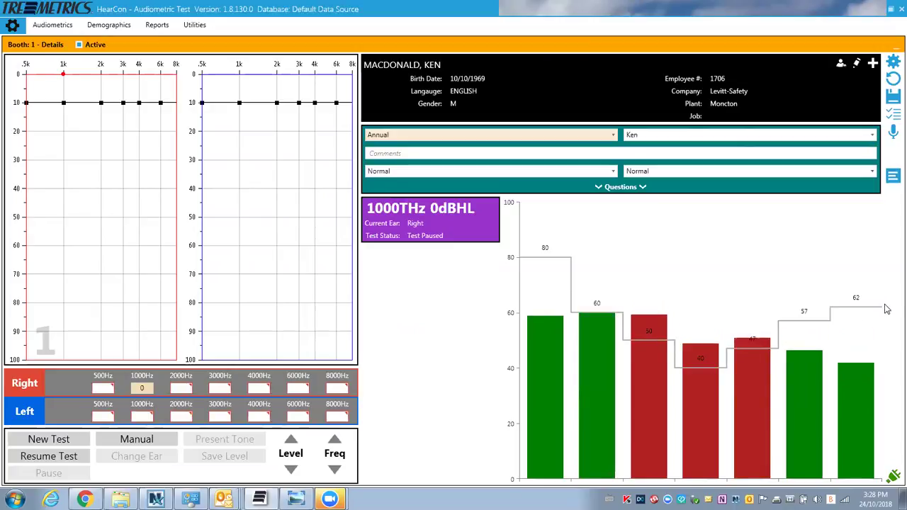
pyautogui.click(12, 25)
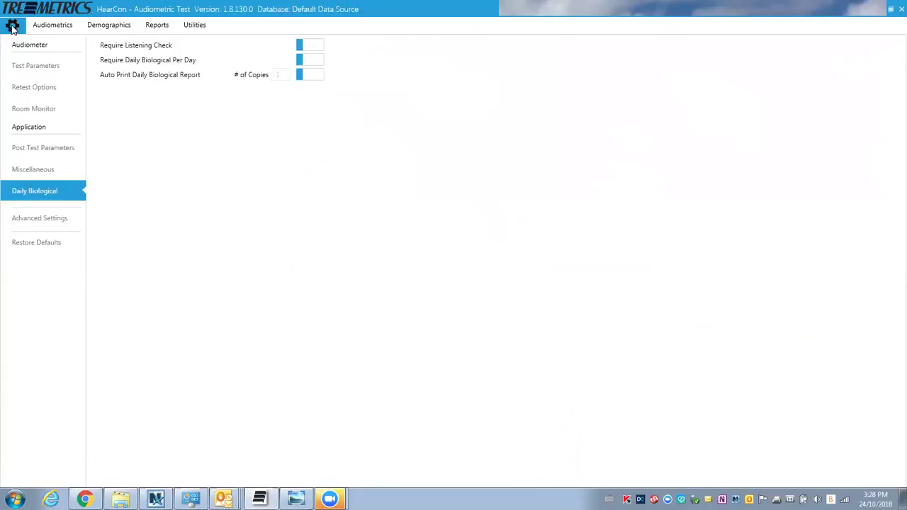
pyautogui.click(41, 108)
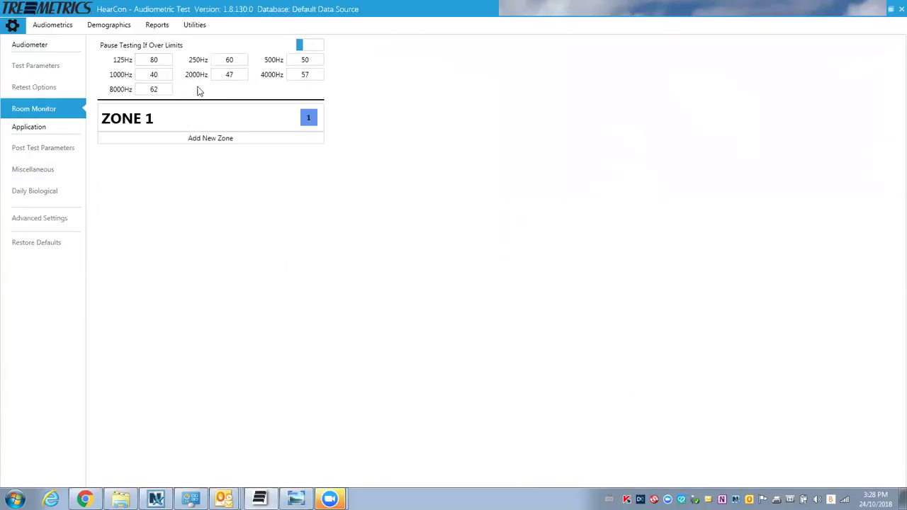
pyautogui.click(310, 47)
pyautogui.click(311, 47)
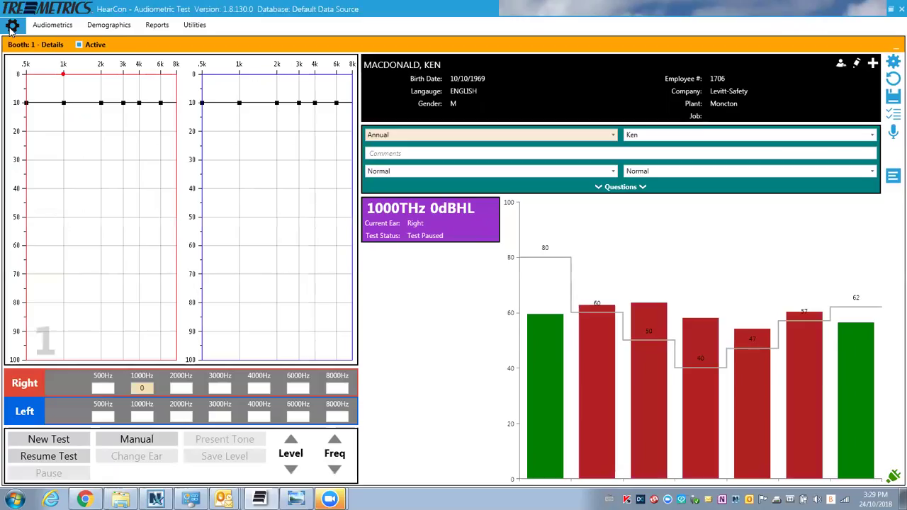
# Return to settings and show the Daily Biological page with its check options off
pyautogui.click(9, 31)
pyautogui.click(9, 31)
pyautogui.click(26, 191)
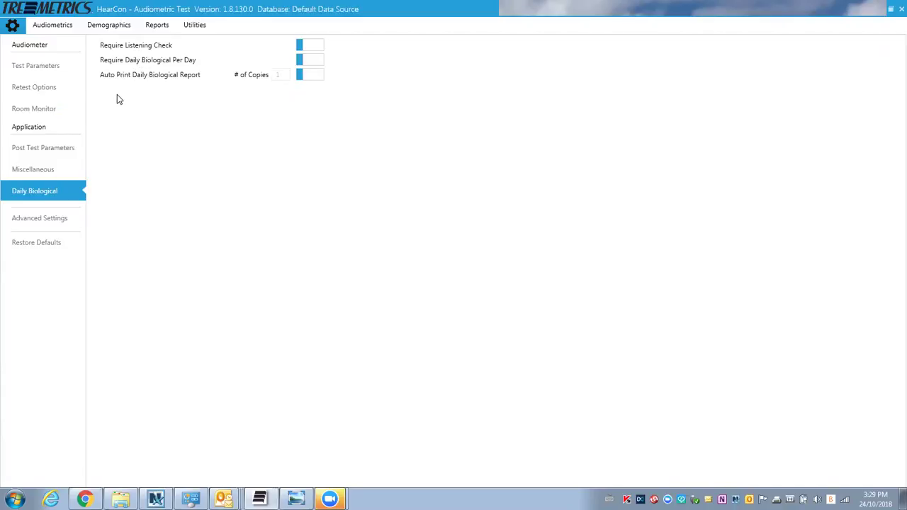
# Go back to the paused audiometric test at 1000 Hz, 0 dBHL, right ear
pyautogui.click(33, 29)
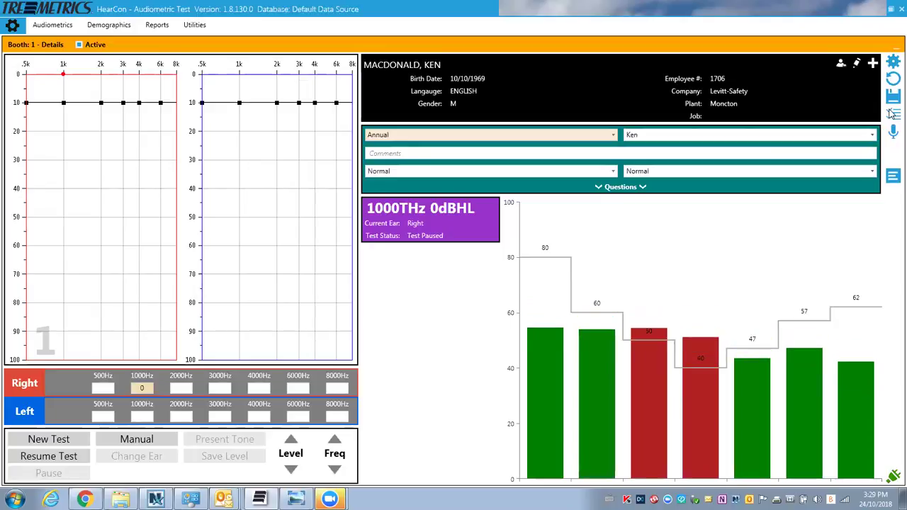
# Start the daily biological check, then close it once the first results appear
pyautogui.click(893, 114)
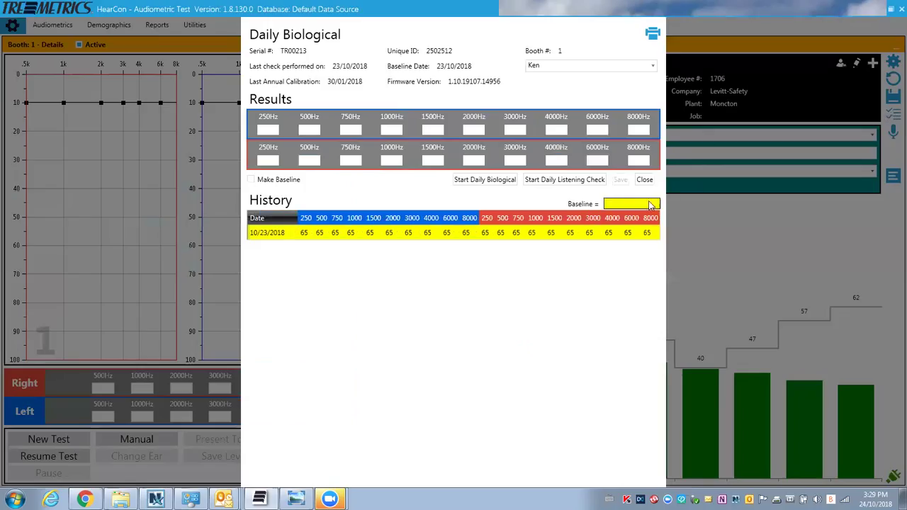
pyautogui.click(482, 180)
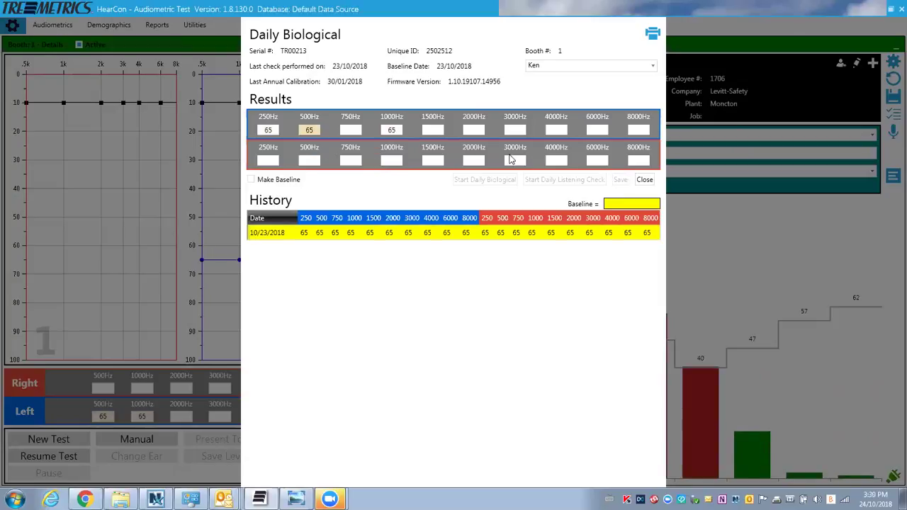
pyautogui.click(642, 180)
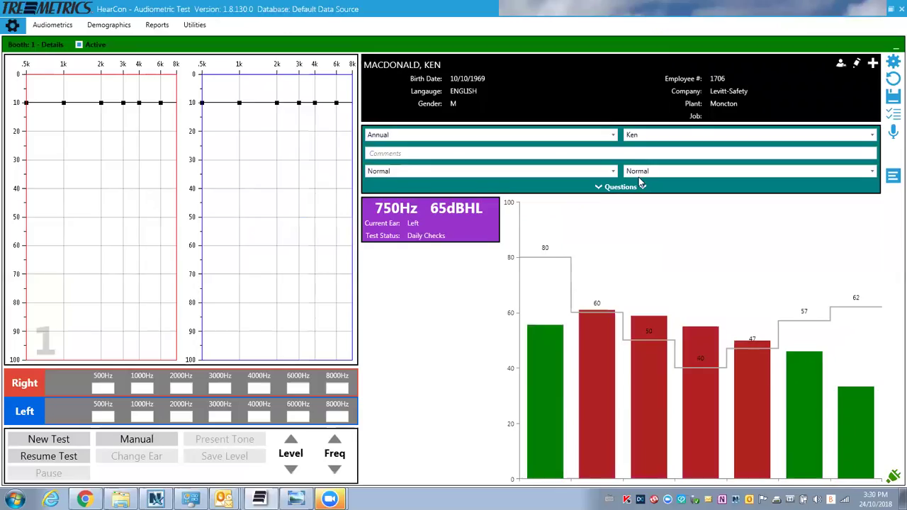
# Start the daily listening check from the Daily Biological window, then close the window
pyautogui.click(891, 119)
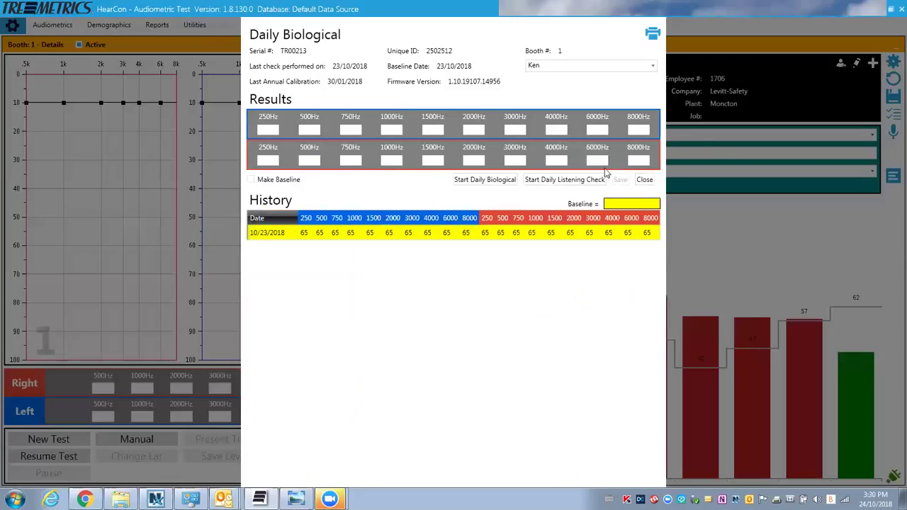
pyautogui.click(582, 180)
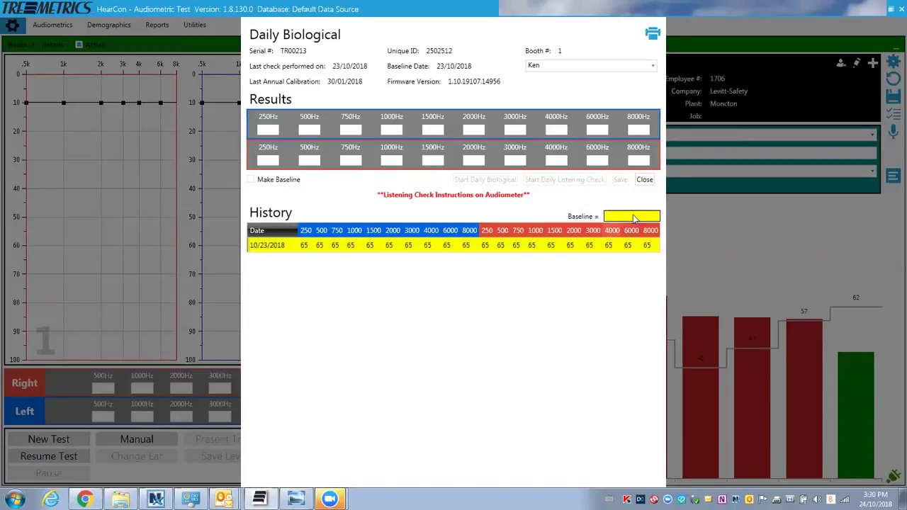
pyautogui.click(644, 179)
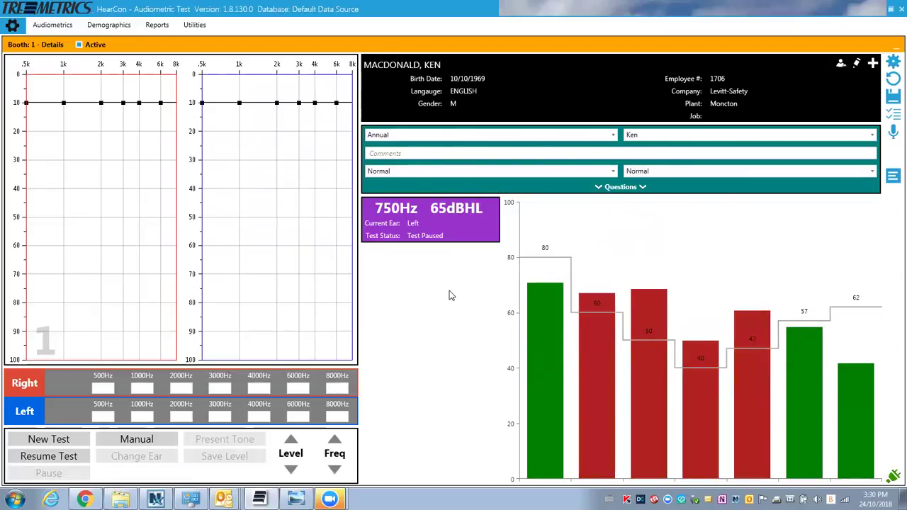
# Add a blank new-employee record prefilled with Levitt-Safety and Moncton employment info
pyautogui.click(108, 26)
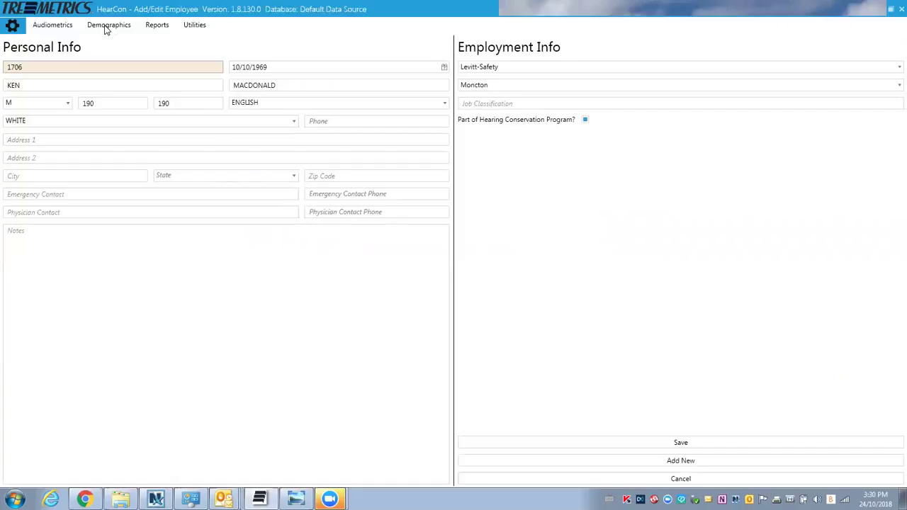
pyautogui.click(105, 29)
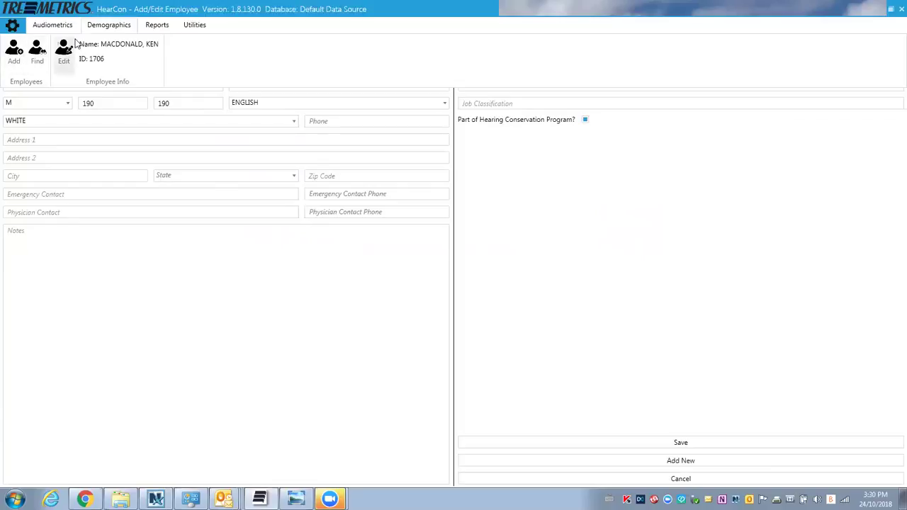
pyautogui.click(14, 51)
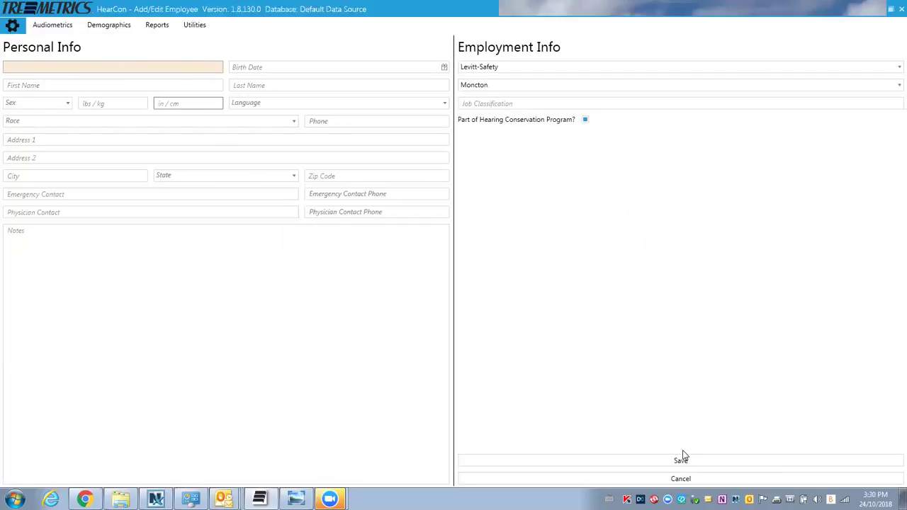
# Find an existing employee by a partial-name search and load their record into the form
pyautogui.click(106, 25)
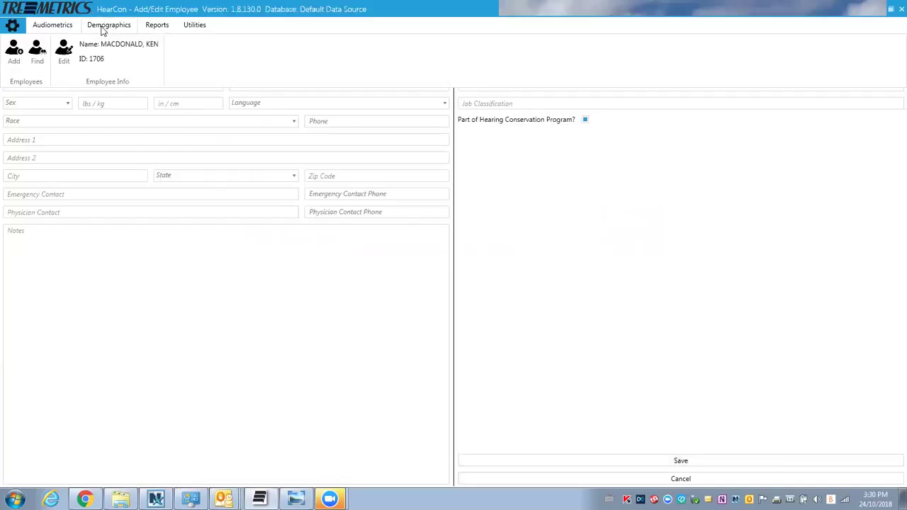
pyautogui.click(37, 51)
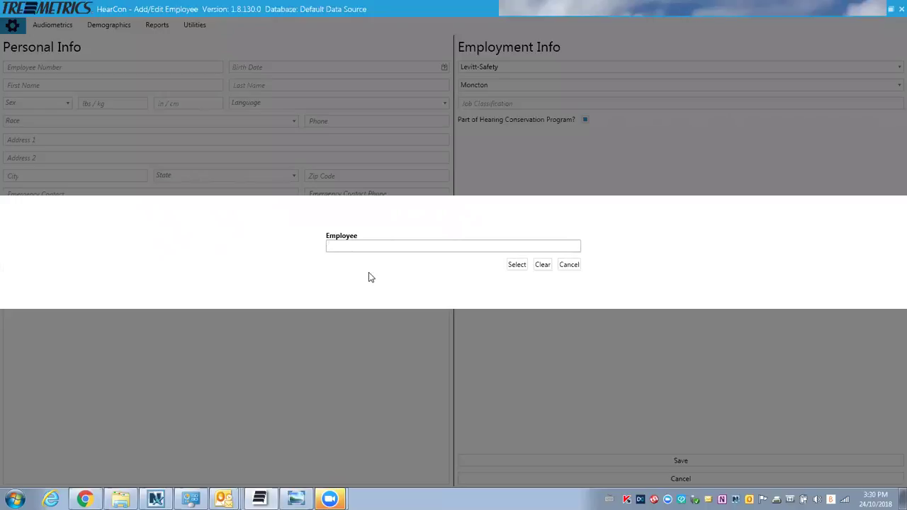
pyautogui.write('dan')
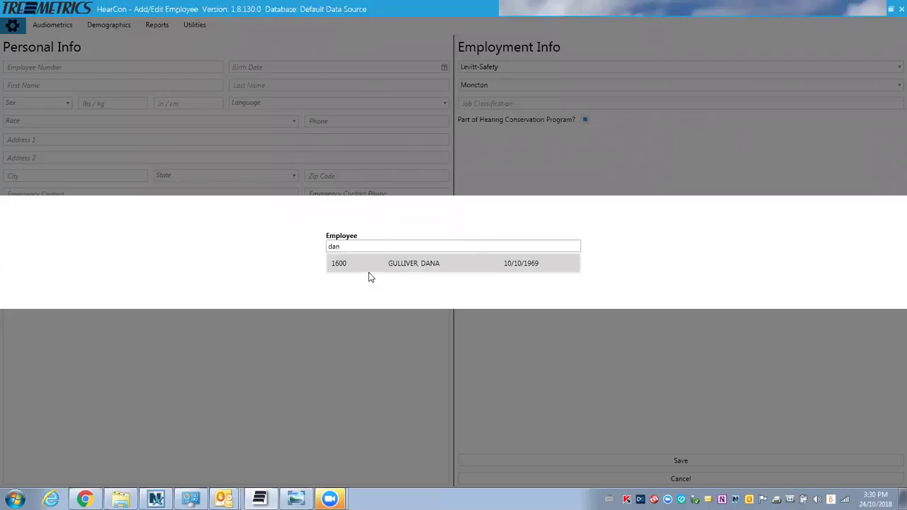
pyautogui.click(402, 269)
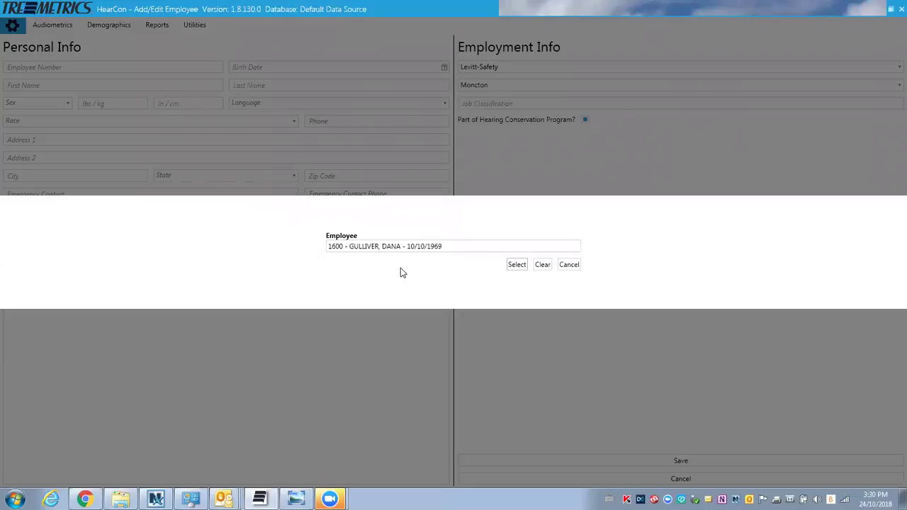
pyautogui.click(515, 265)
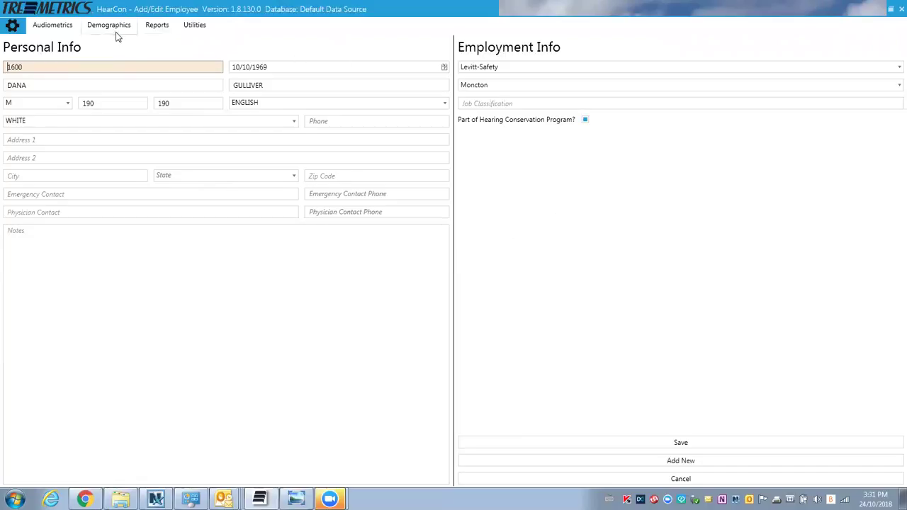
# In Audio History, manually enter a past test with right-ear thresholds 10, 20 and 30
pyautogui.click(51, 27)
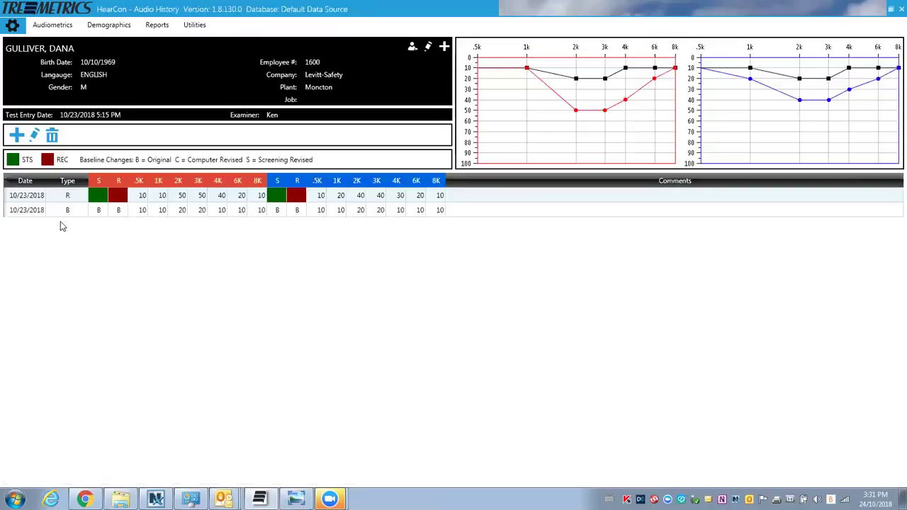
pyautogui.click(17, 135)
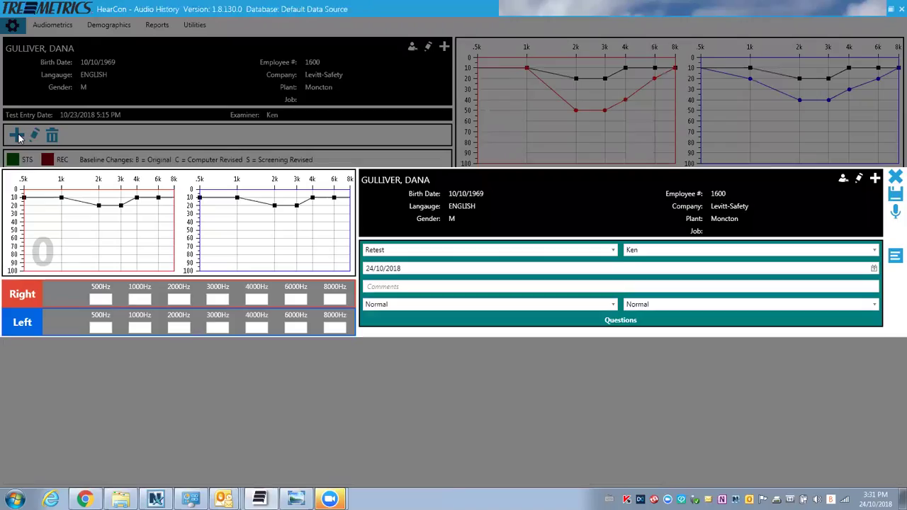
pyautogui.click(103, 298)
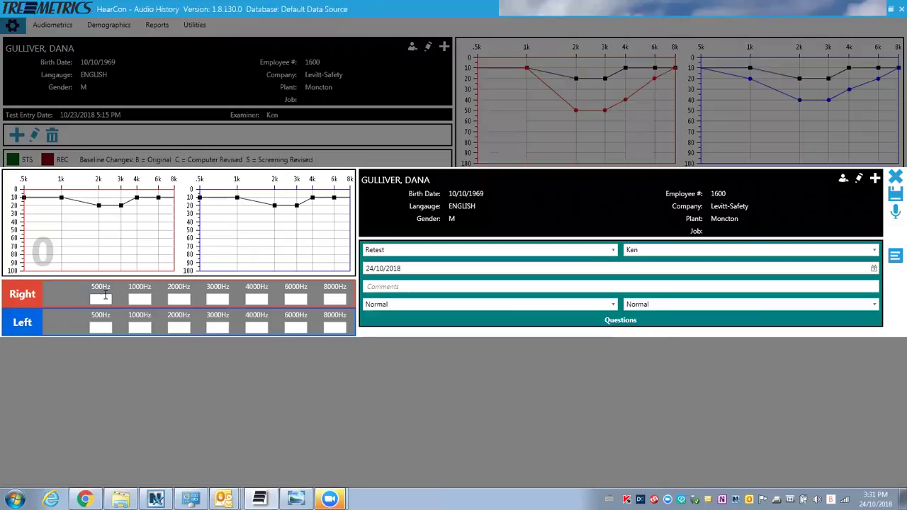
pyautogui.write('10')
pyautogui.press('Tab')
pyautogui.write('10')
pyautogui.press('Tab')
pyautogui.write('20')
pyautogui.press('Tab')
pyautogui.write('30')
# Mark the manual past result as a Retest and close the entry panel
pyautogui.click(613, 250)
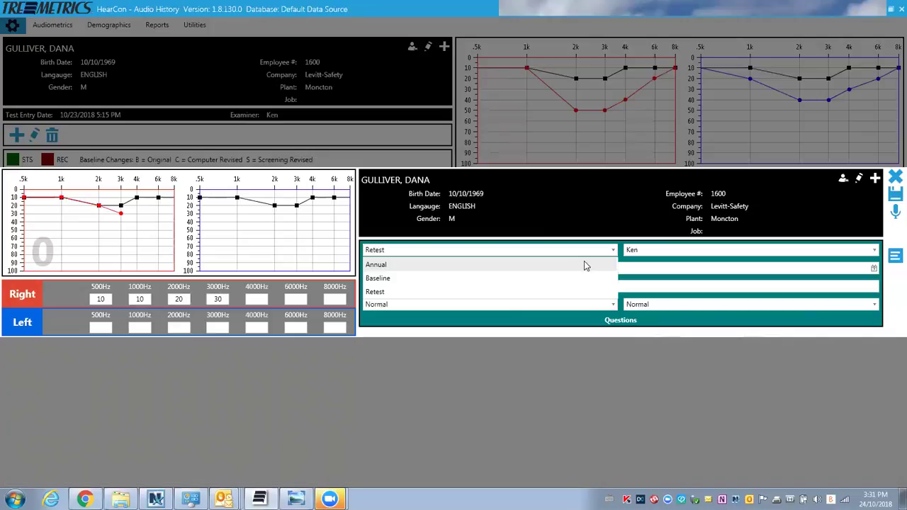
pyautogui.click(892, 182)
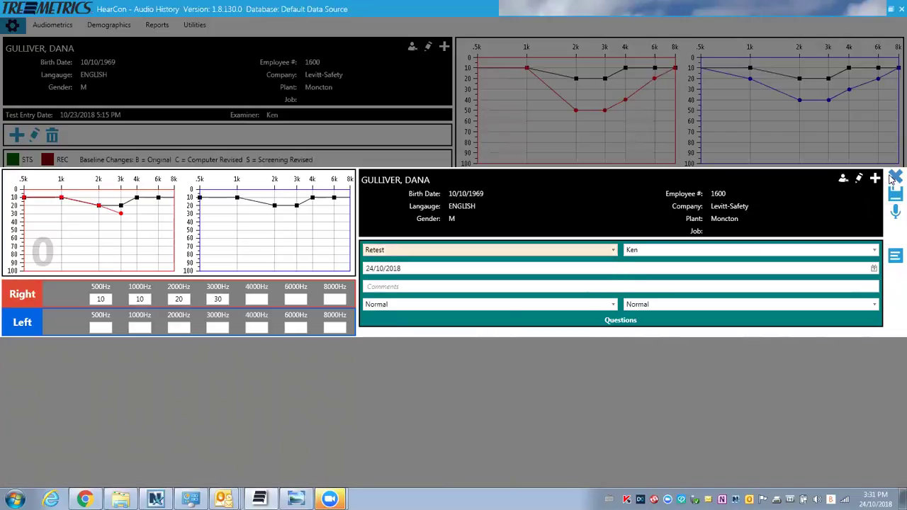
pyautogui.click(894, 178)
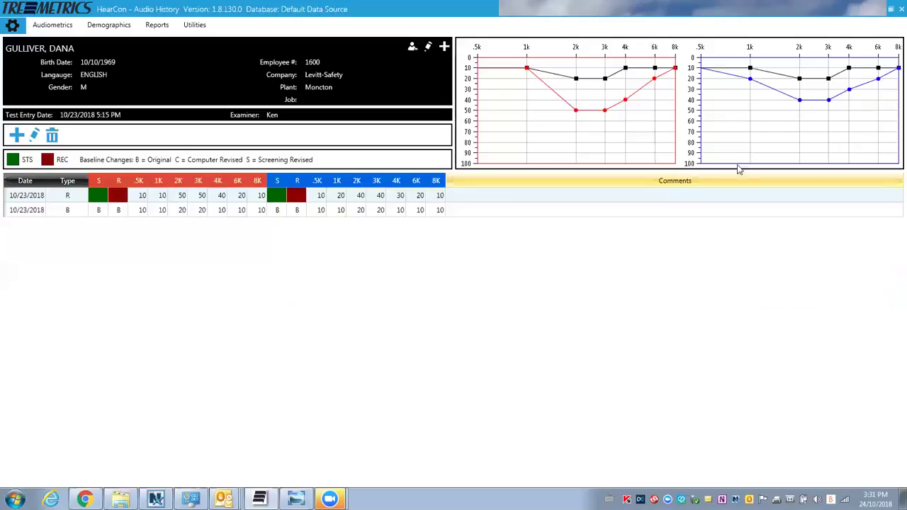
# Open Audio Testing and search for the employee to test by name
pyautogui.click(48, 26)
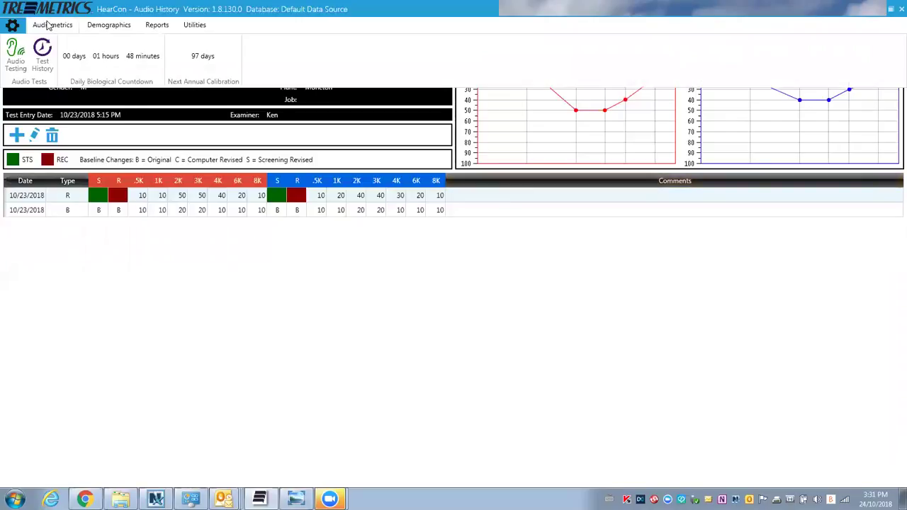
pyautogui.click(13, 57)
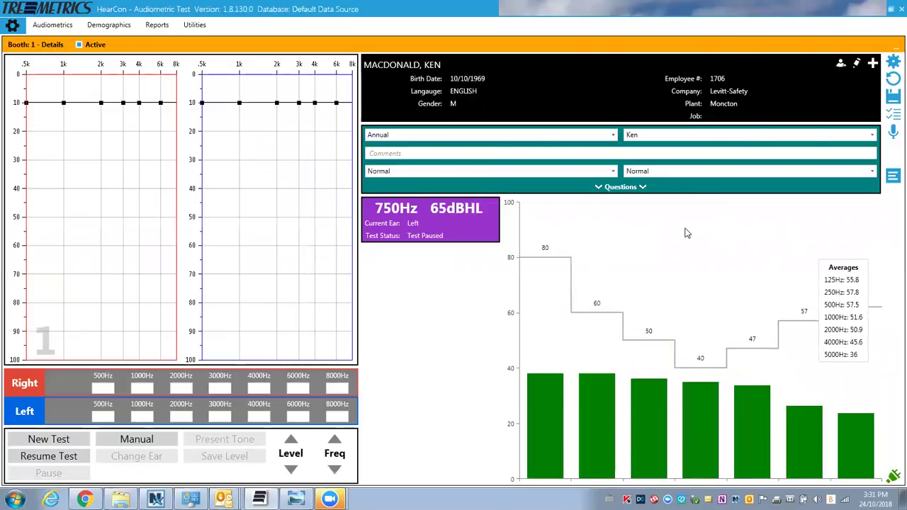
pyautogui.click(840, 64)
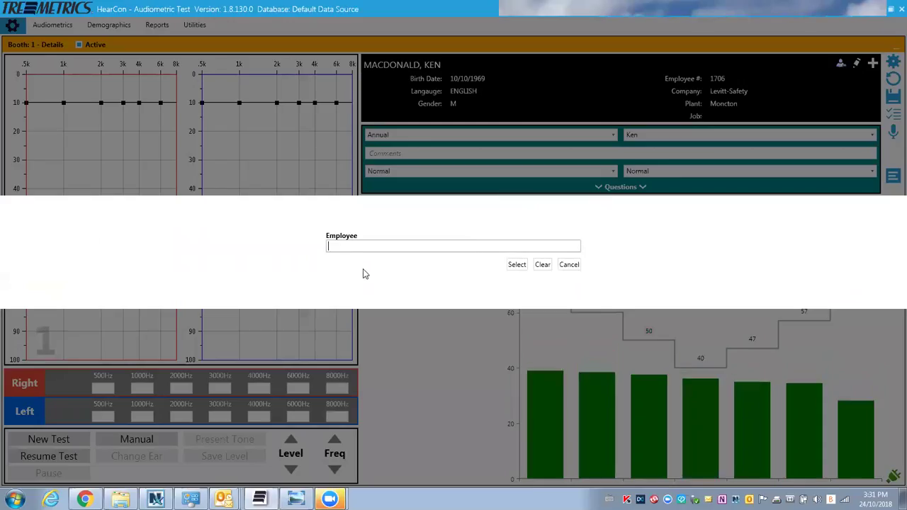
pyautogui.write('ken')
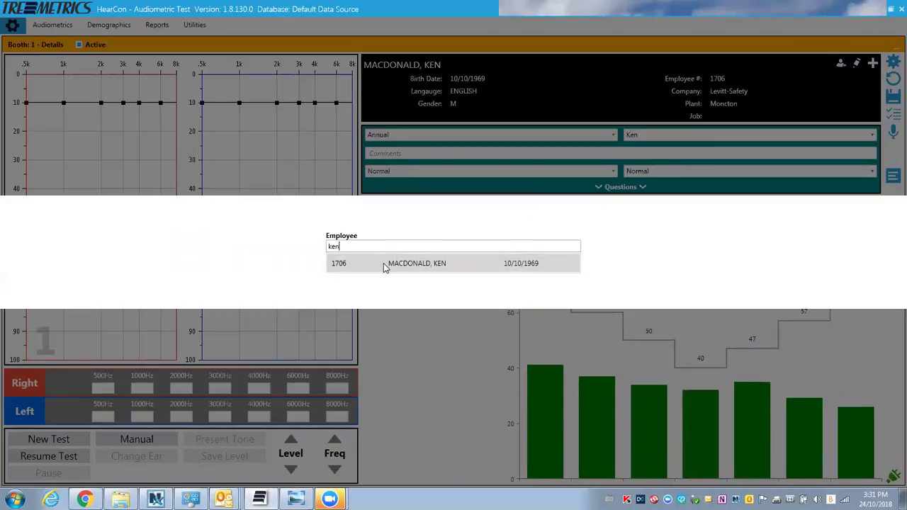
pyautogui.click(384, 263)
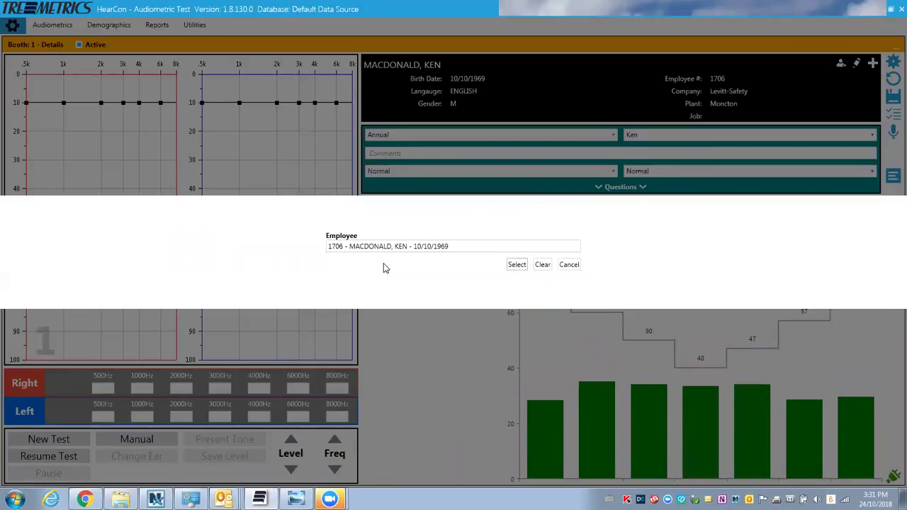
# Load the chosen employee and set the visit to Annual. Pause the auto test at right-ear 10 dBHL, 1000 Hz
pyautogui.click(517, 265)
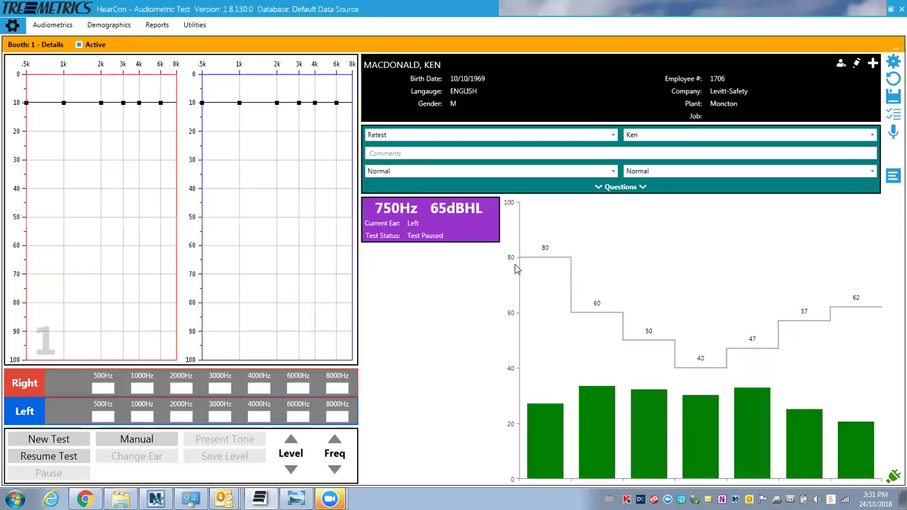
pyautogui.click(612, 134)
pyautogui.click(588, 149)
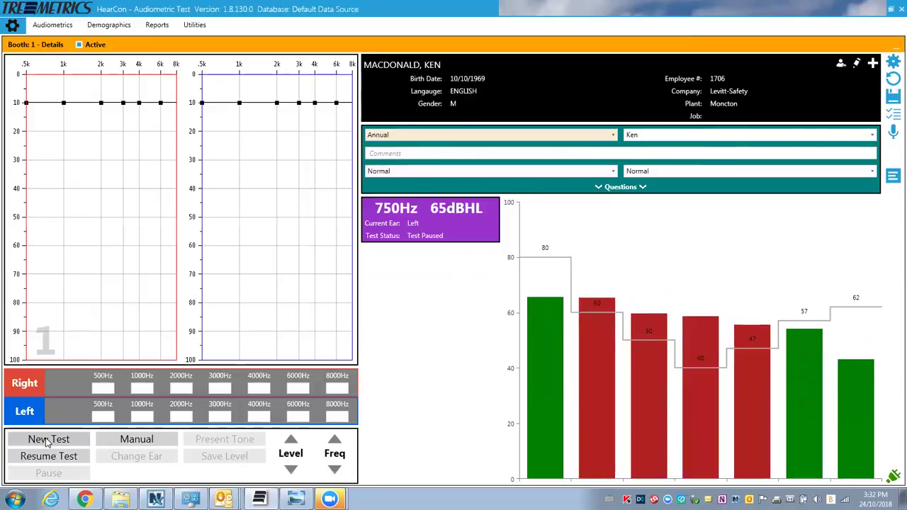
pyautogui.moveTo(644, 332)
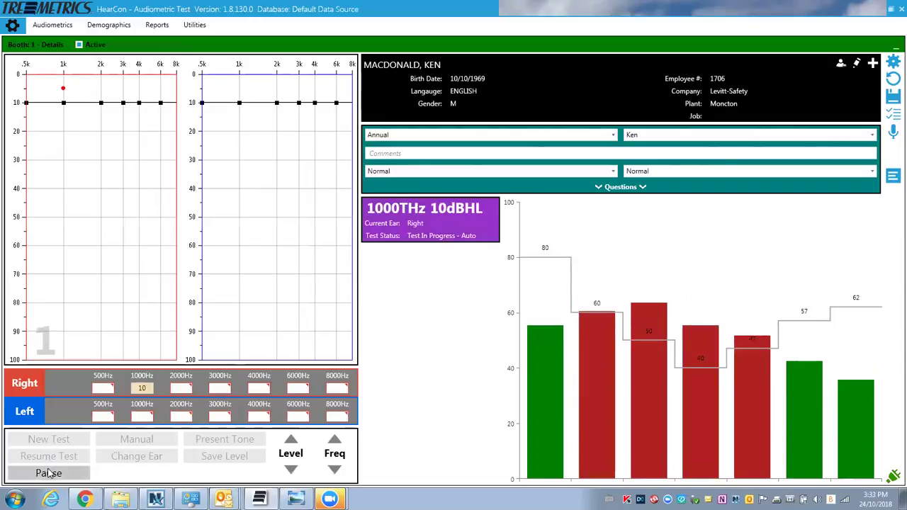
pyautogui.click(49, 473)
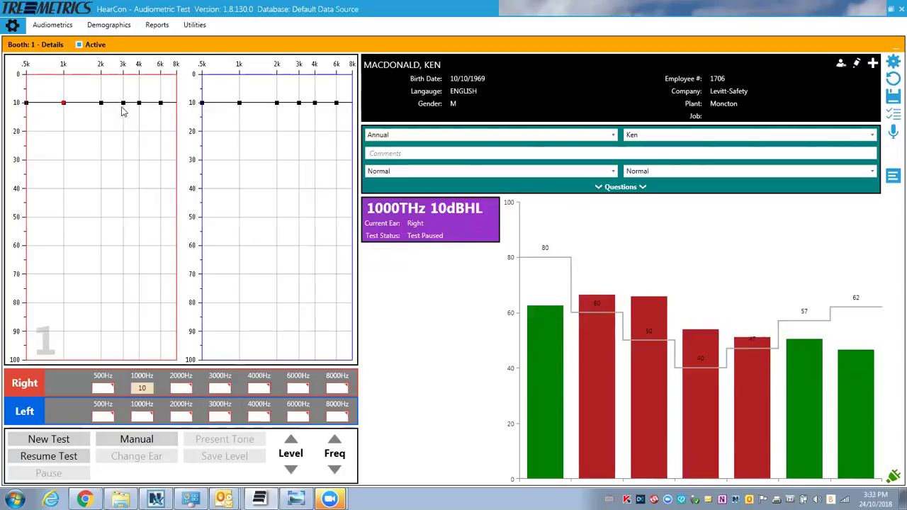
# View the Audio Listing of Tests report for another employee, then bring up the reports again
pyautogui.click(157, 25)
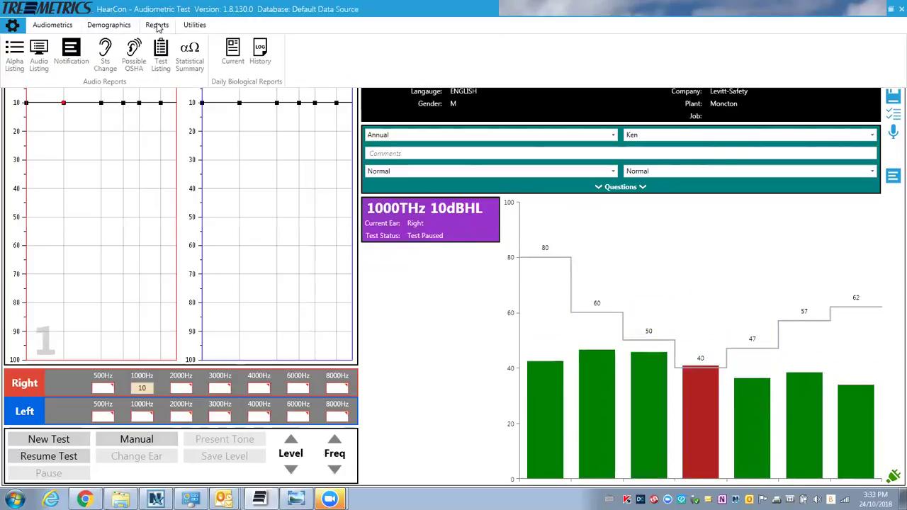
pyautogui.click(39, 55)
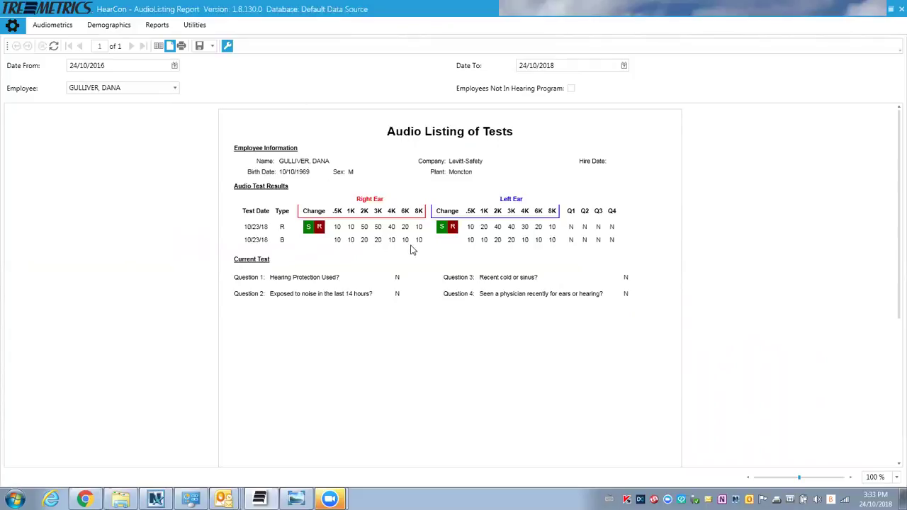
pyautogui.click(177, 92)
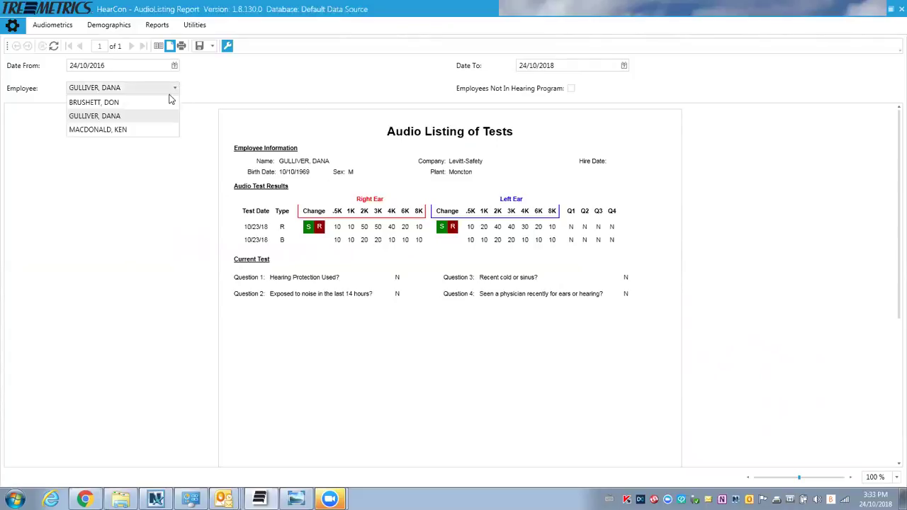
pyautogui.click(144, 129)
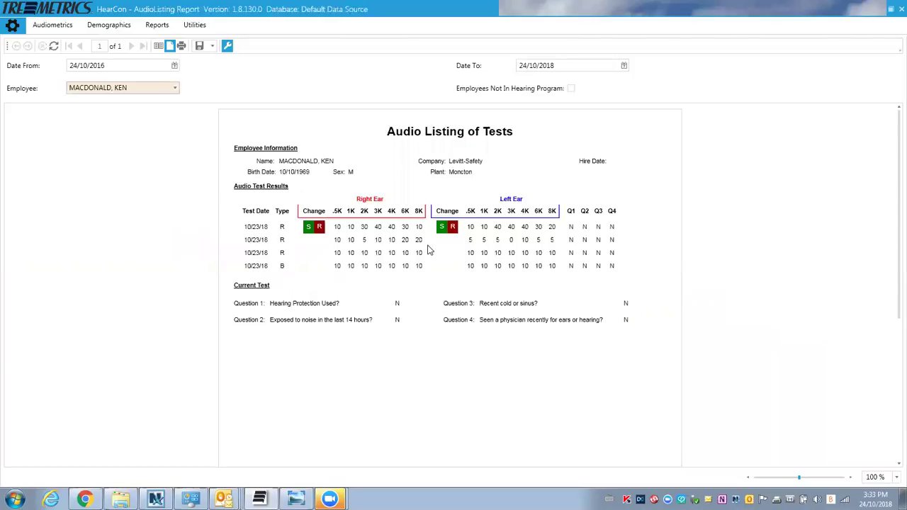
pyautogui.click(101, 27)
pyautogui.click(155, 25)
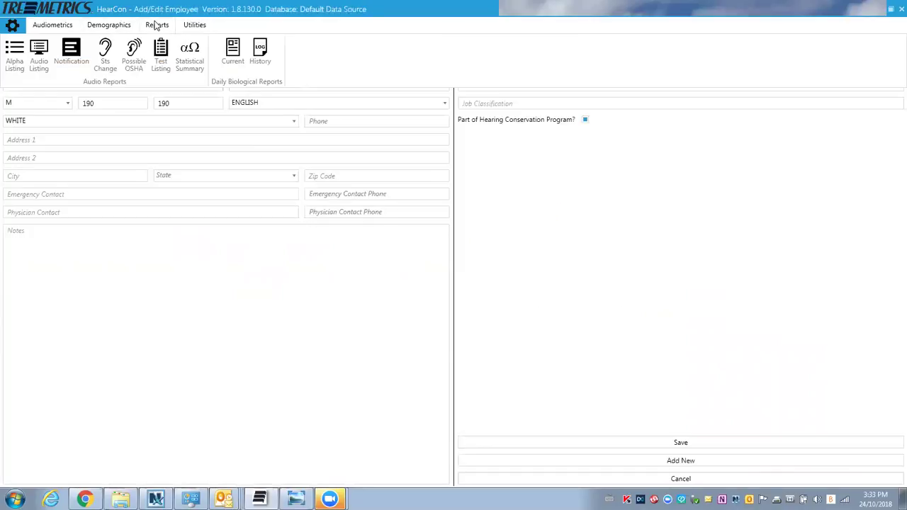
# Open the Hearing Test Notification report and scroll through the employee's left-ear Standard Threshold Shift
pyautogui.click(75, 55)
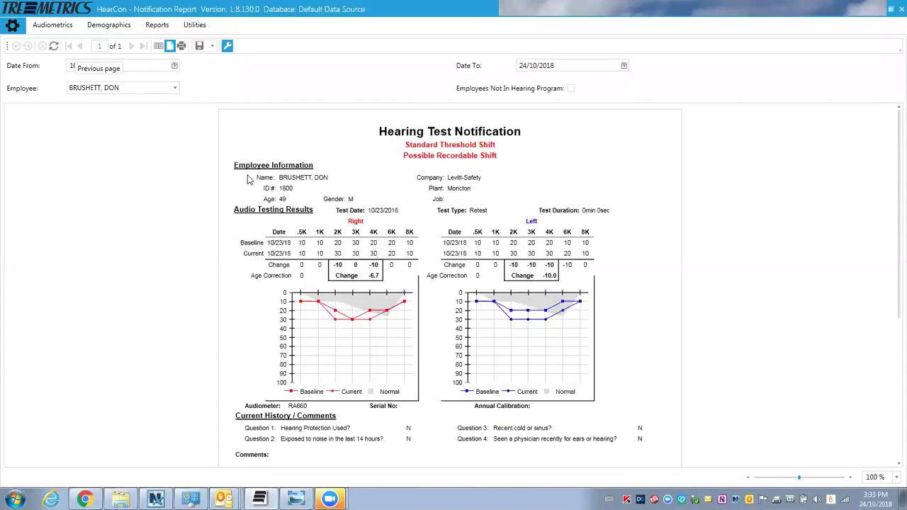
pyautogui.scroll(-5, 340, 313)
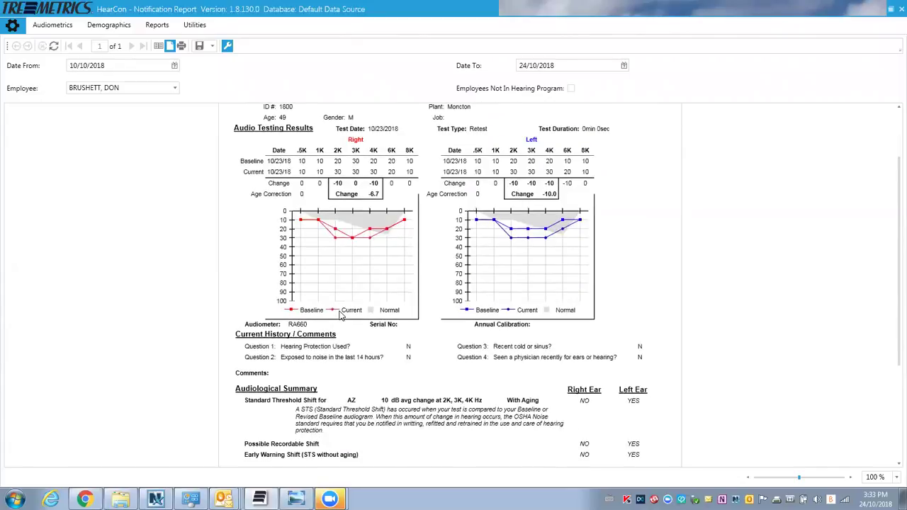
pyautogui.scroll(-1, 339, 314)
pyautogui.scroll(6, 344, 312)
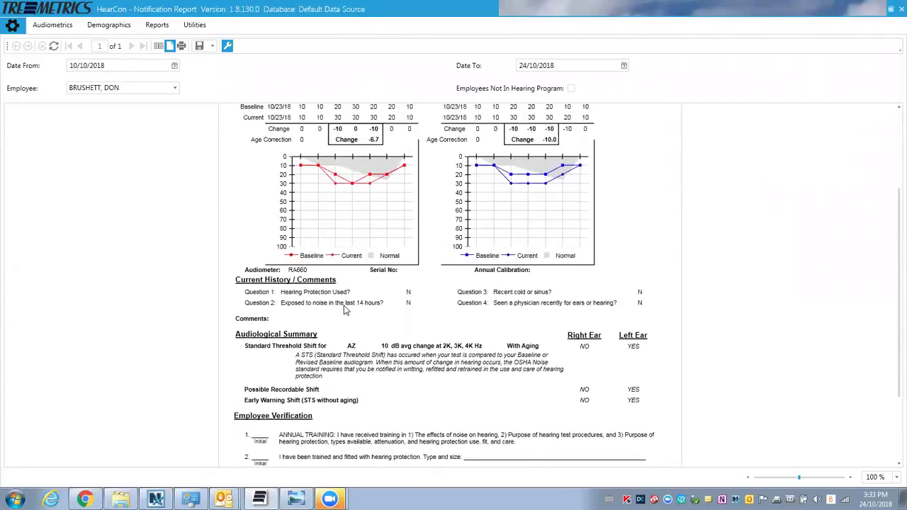
pyautogui.scroll(1, 346, 310)
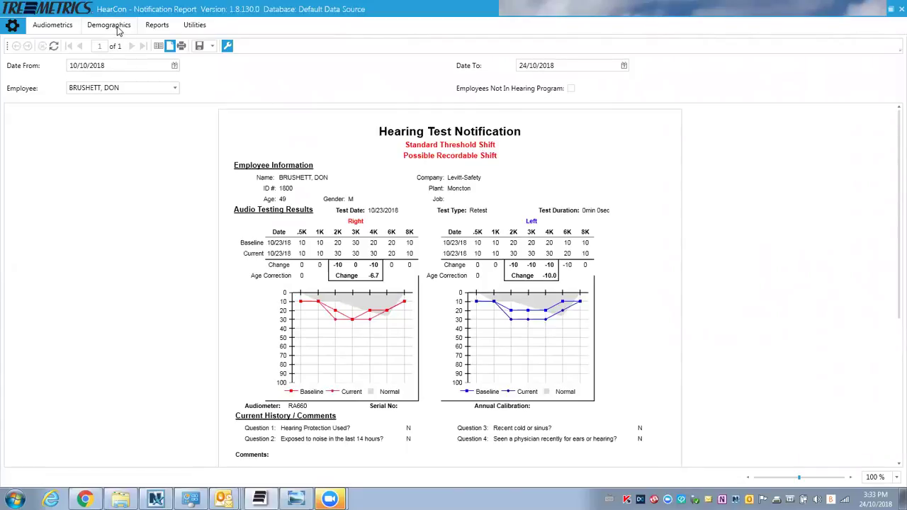
pyautogui.click(159, 25)
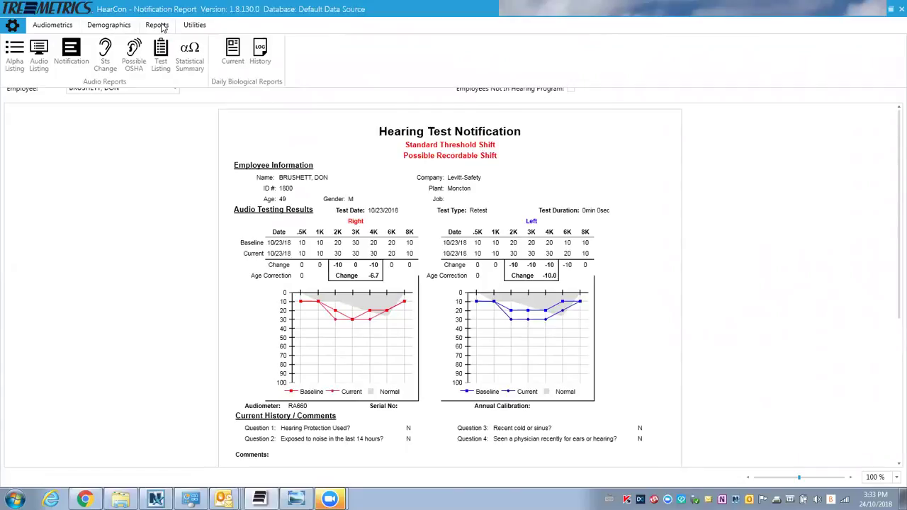
# View the 10/17/2018–10/24/2018 STS Change report, then return to the employee's Audio History
pyautogui.click(105, 55)
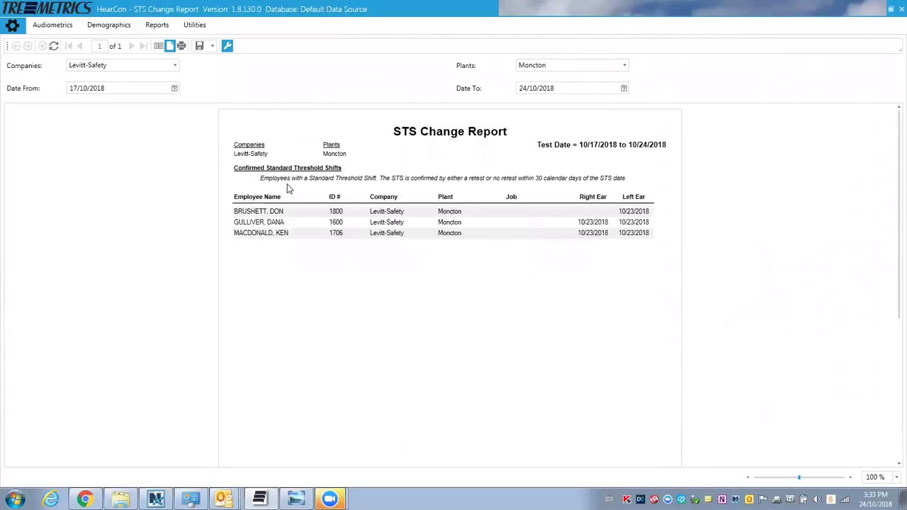
pyautogui.click(155, 26)
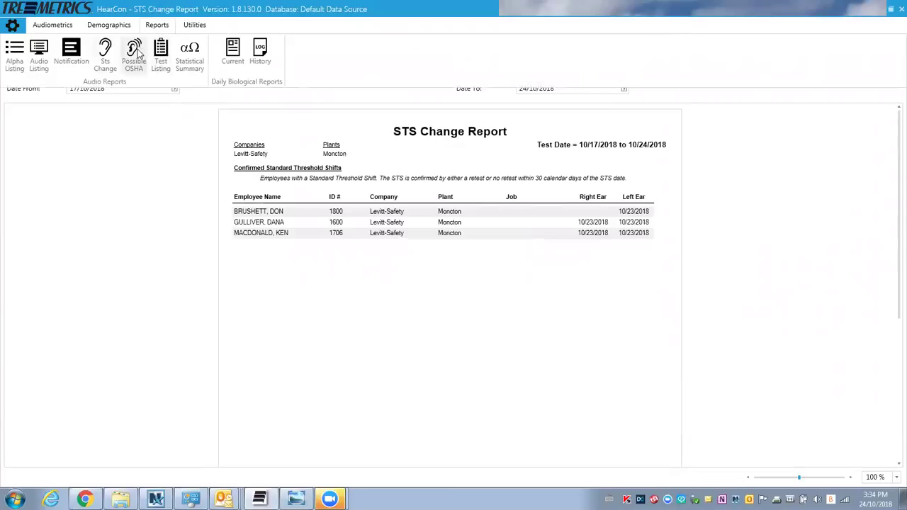
pyautogui.click(43, 25)
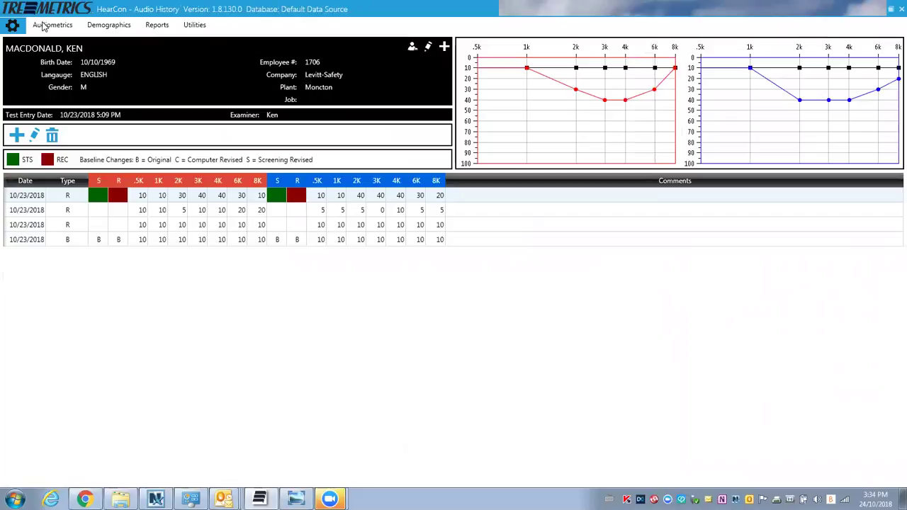